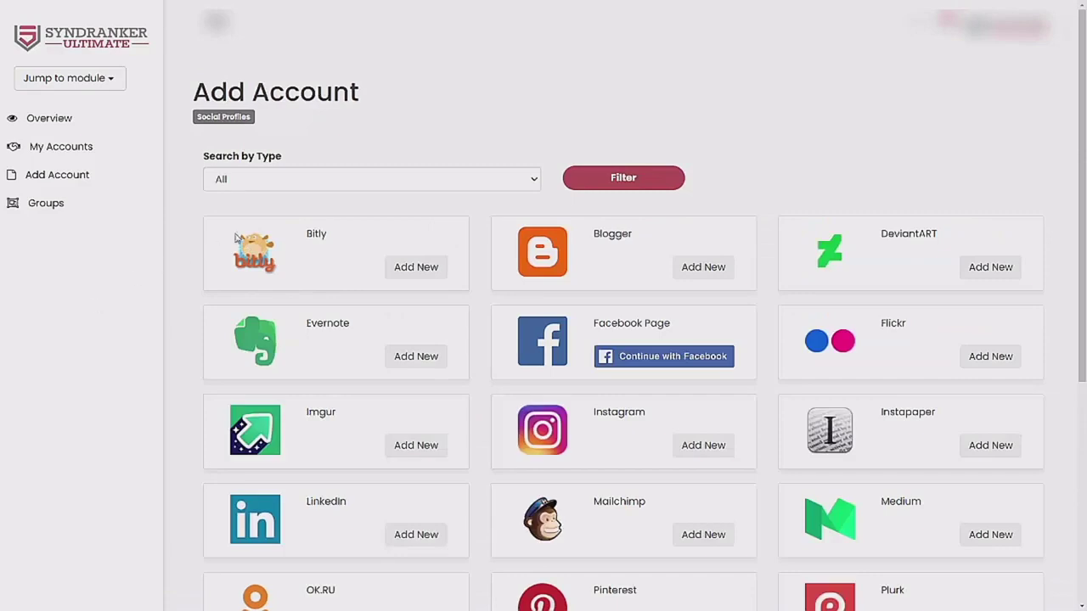
Step: Look through the full list of networks available for adding a social profile account
scroll(197, 261, down, 1)
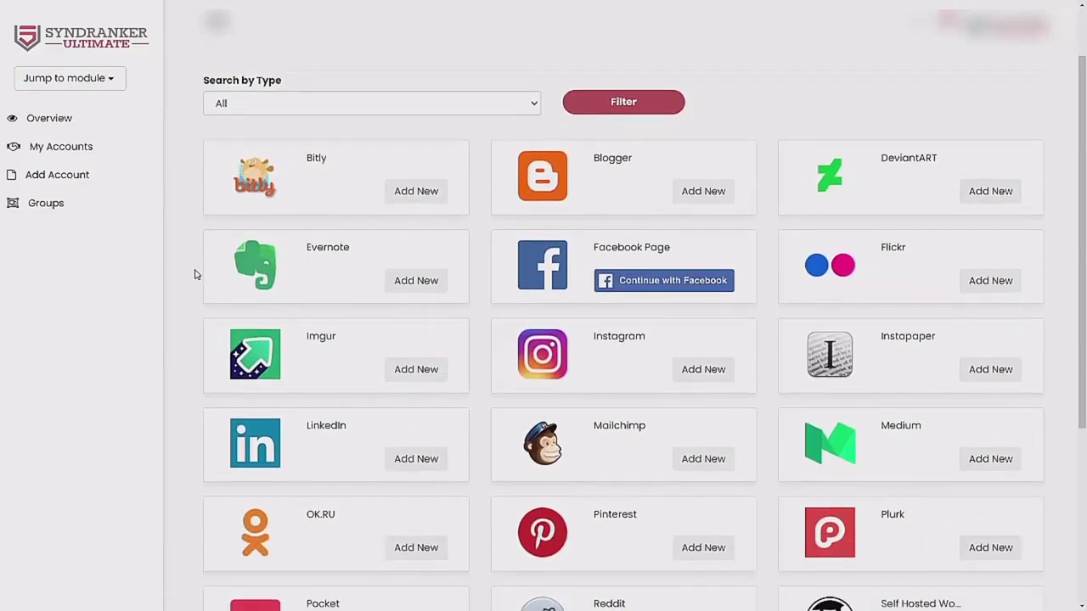
middle_click(194, 274)
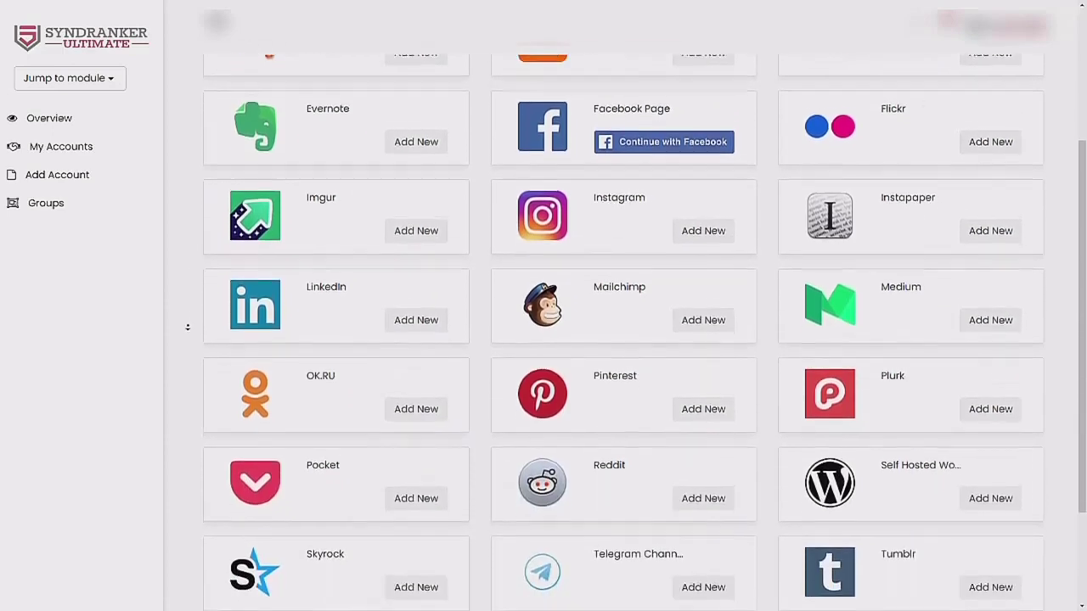
middle_click(189, 331)
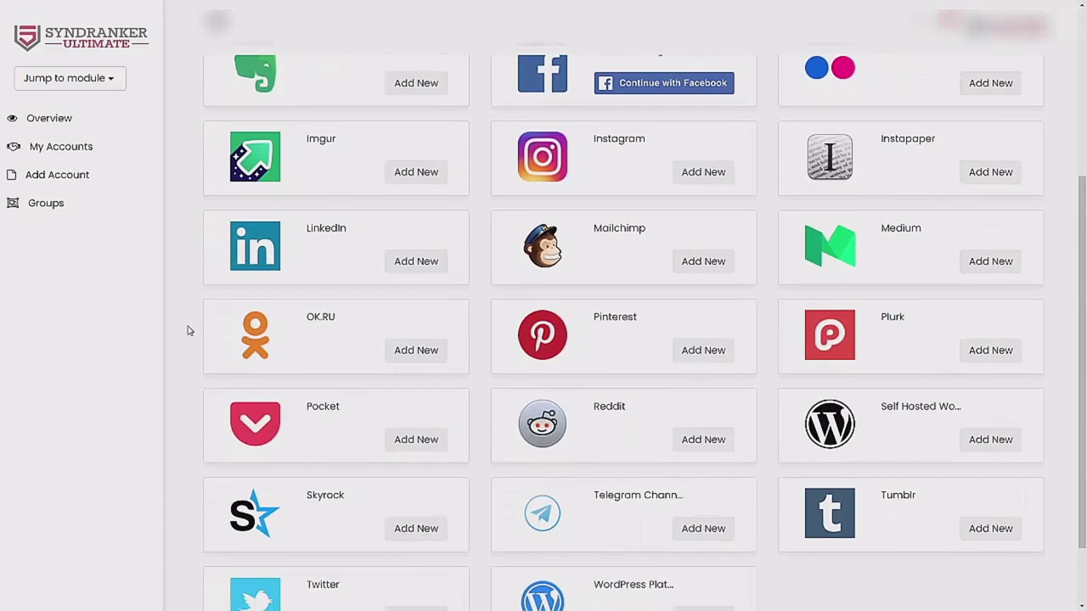
middle_click(181, 346)
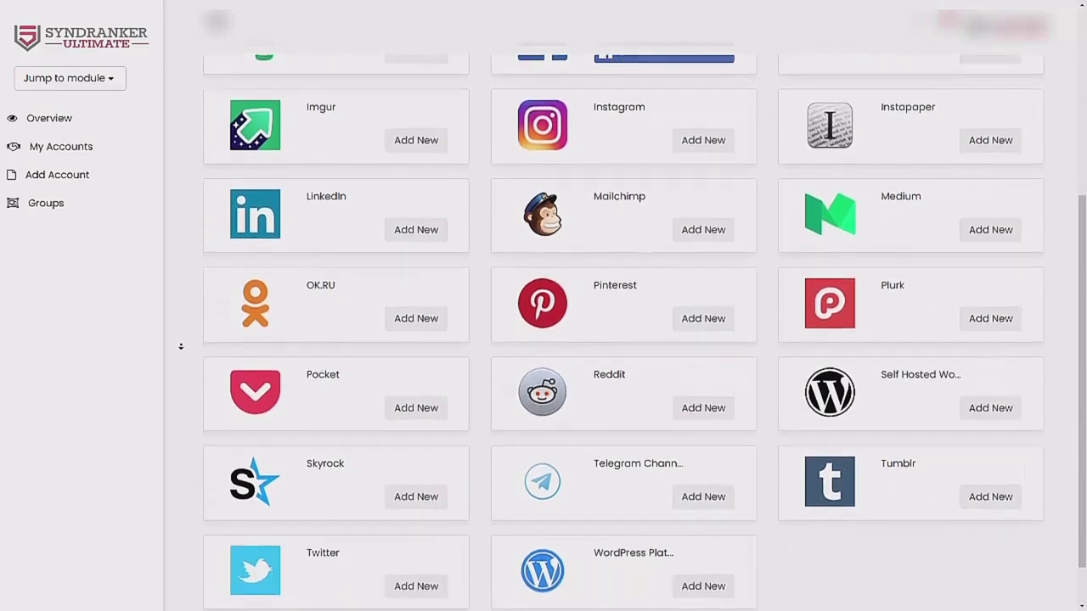
middle_click(178, 349)
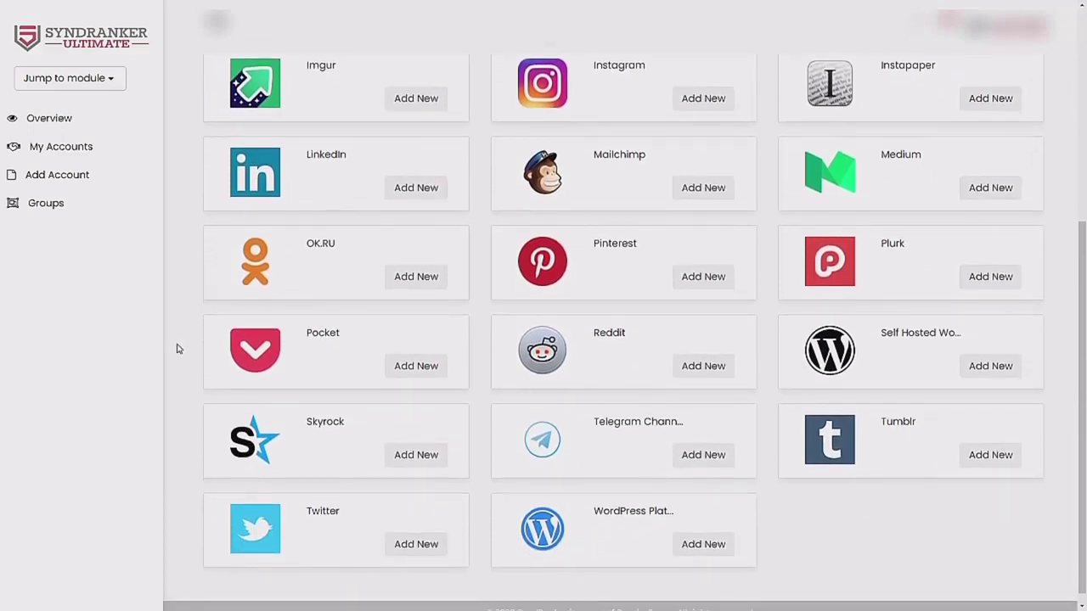
middle_click(178, 357)
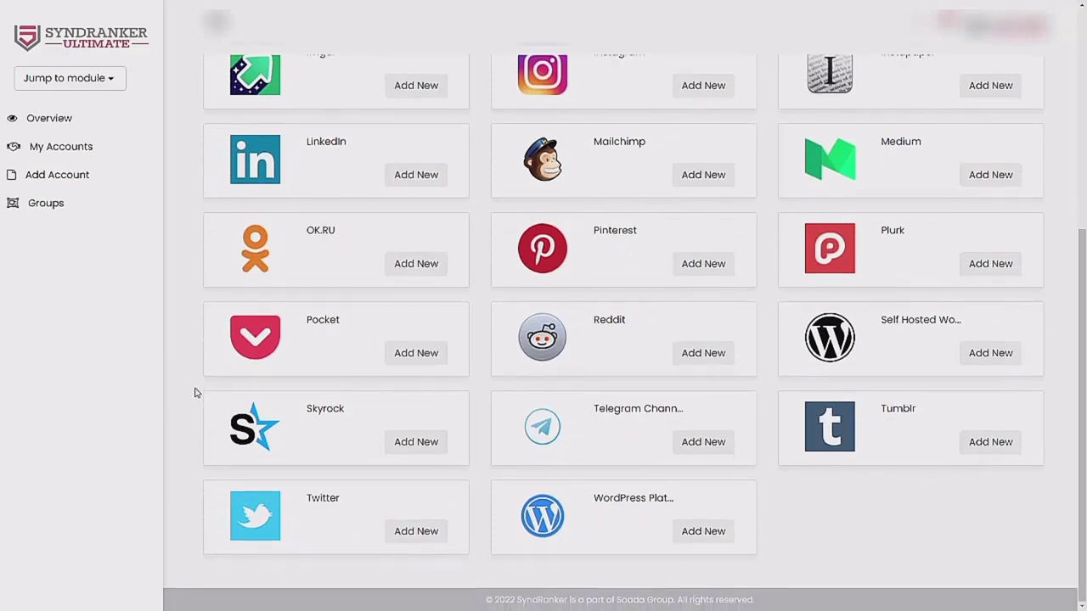
scroll(487, 271, up, 5)
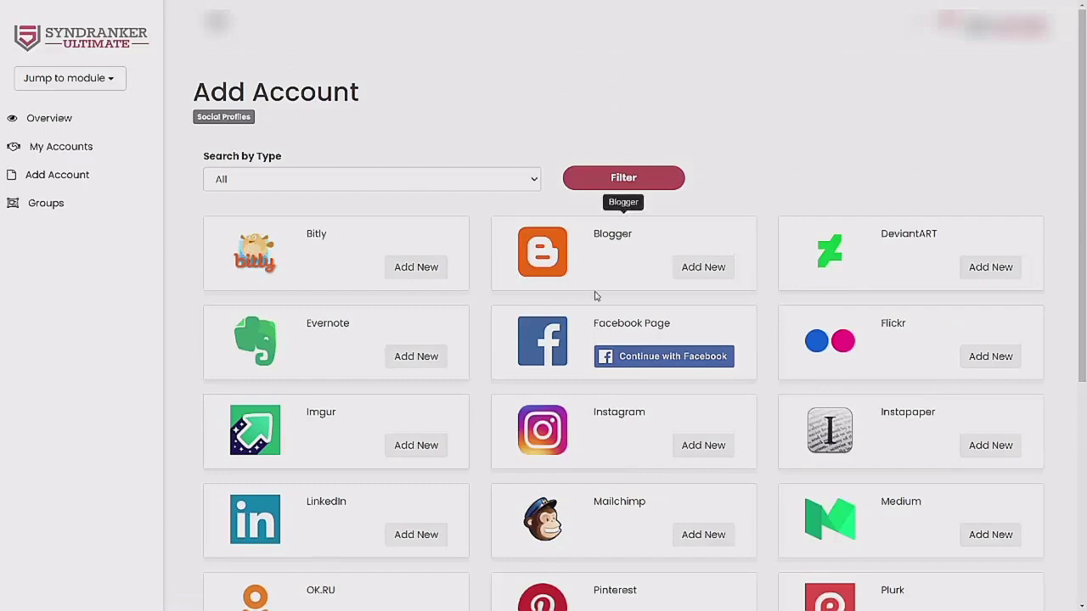
Step: Add a new Blogger account, enter its account name and connect it
click(708, 278)
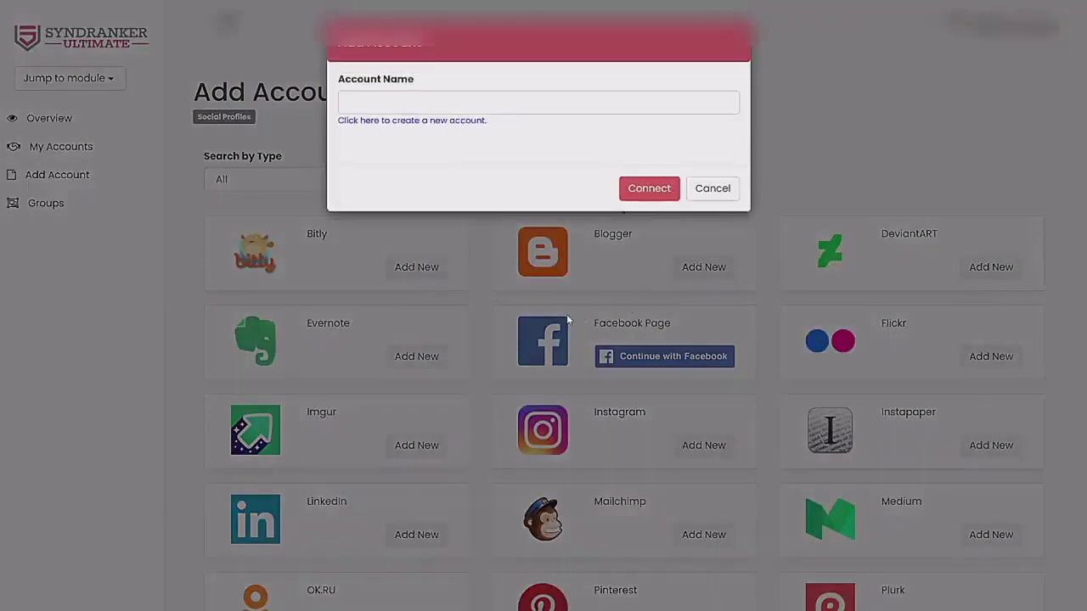
click(435, 103)
text(Nei)
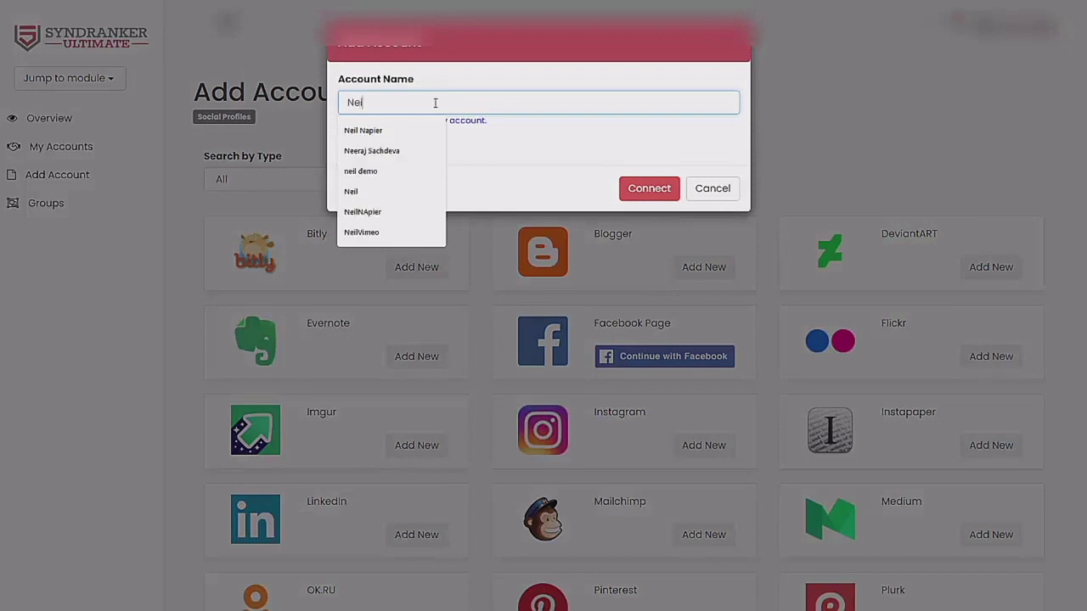
text(l Blogger)
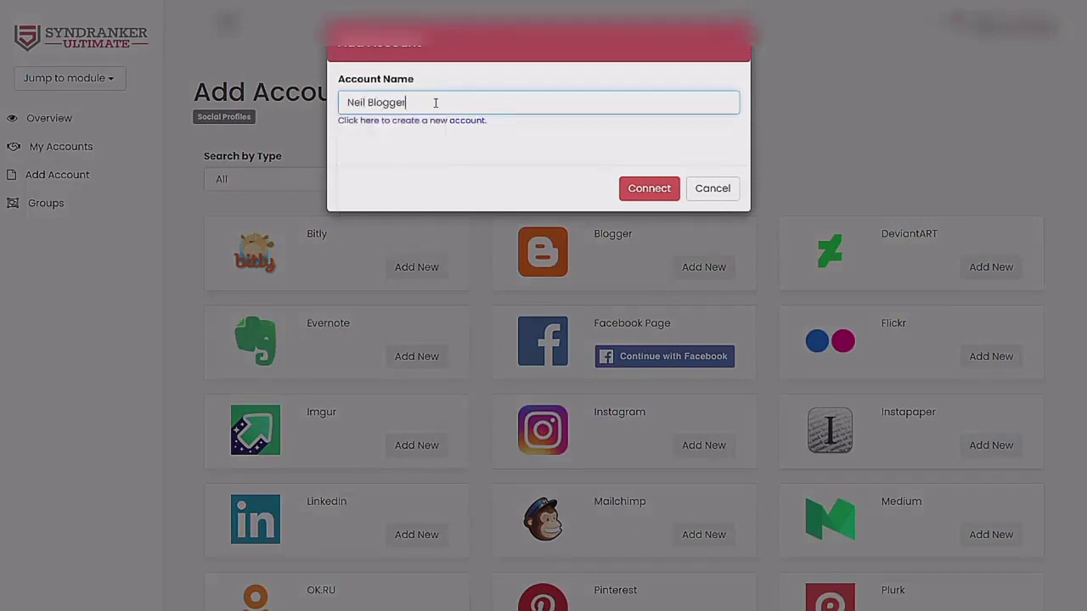
click(660, 190)
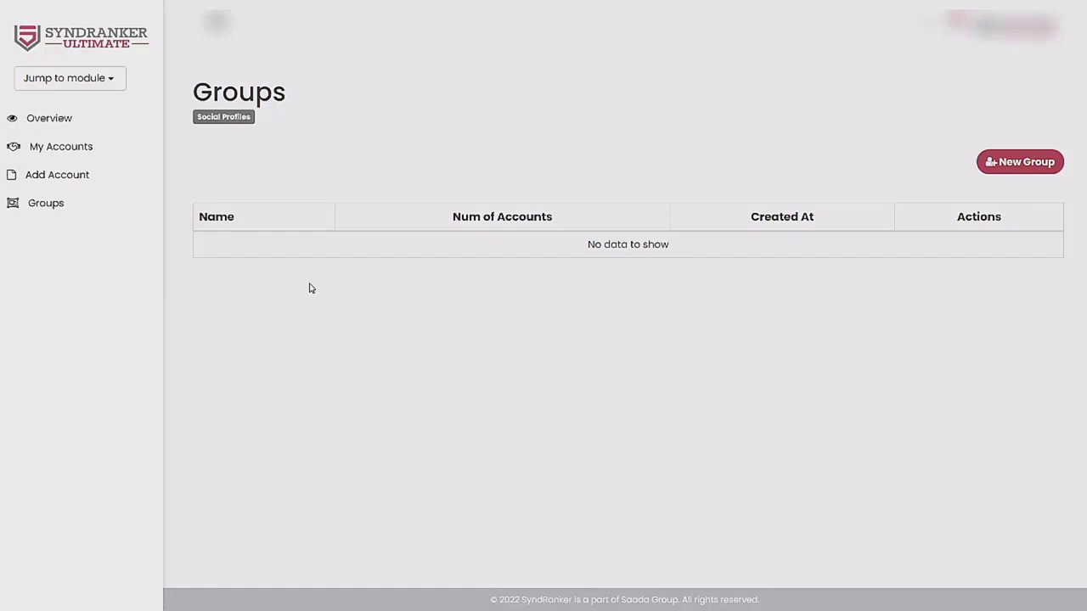
Step: Start a new campaign in the Syndication module and name it "Syndranker Website"
click(111, 79)
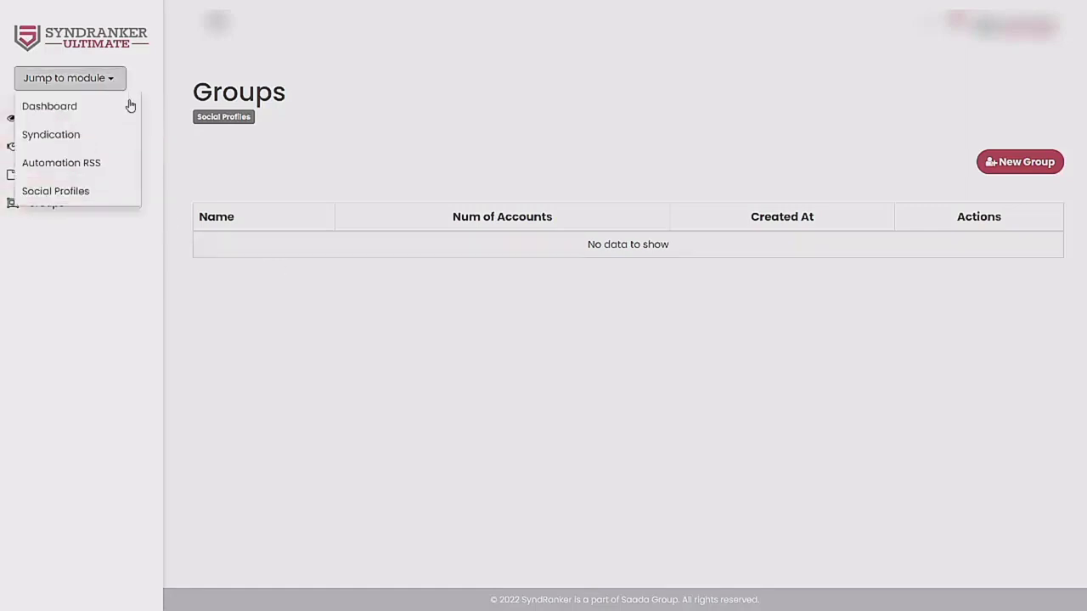
click(97, 134)
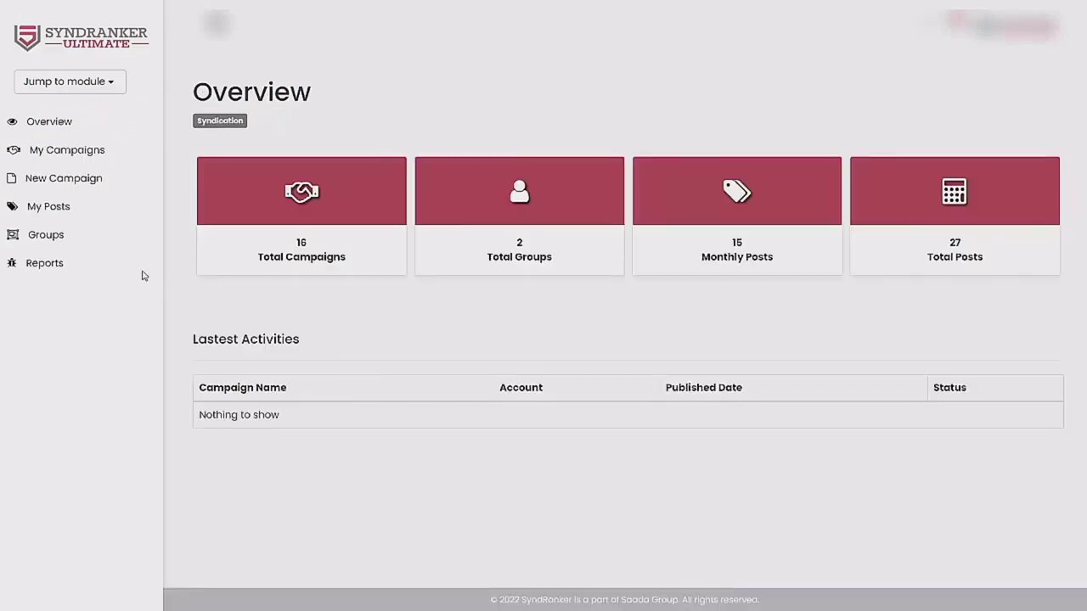
click(103, 192)
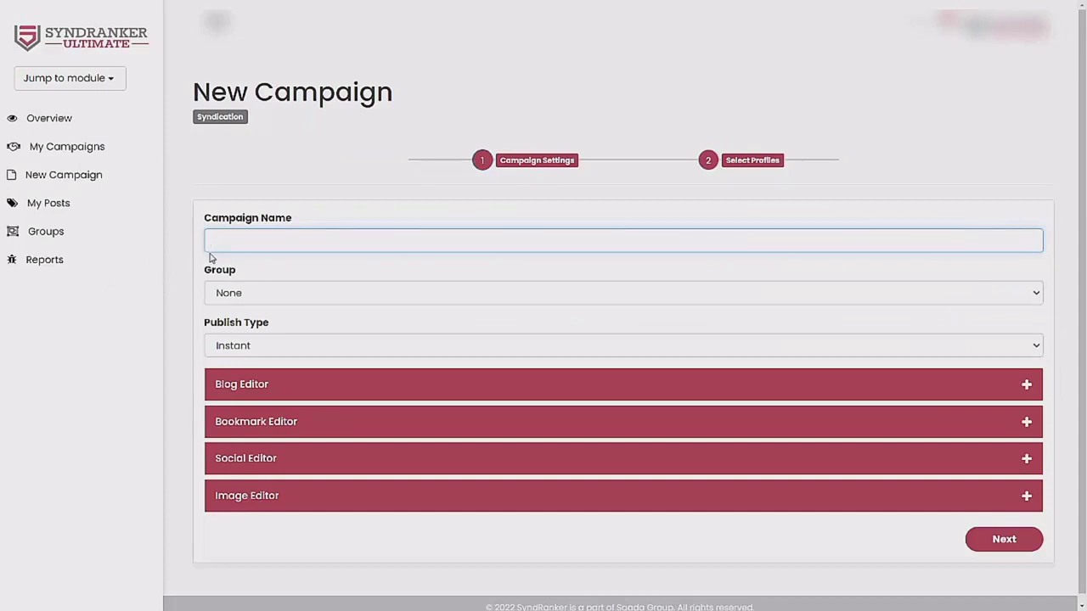
text(Syndranker Website)
key(Tab)
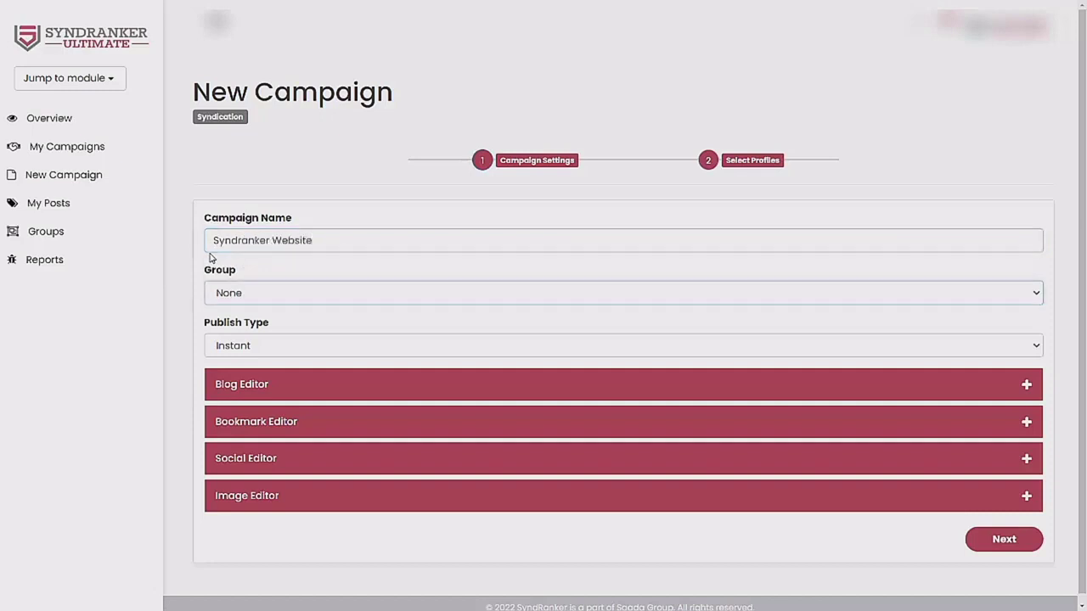
Step: Assign the campaign to the Marketing2022 group and set its publish type to Schedule
click(247, 295)
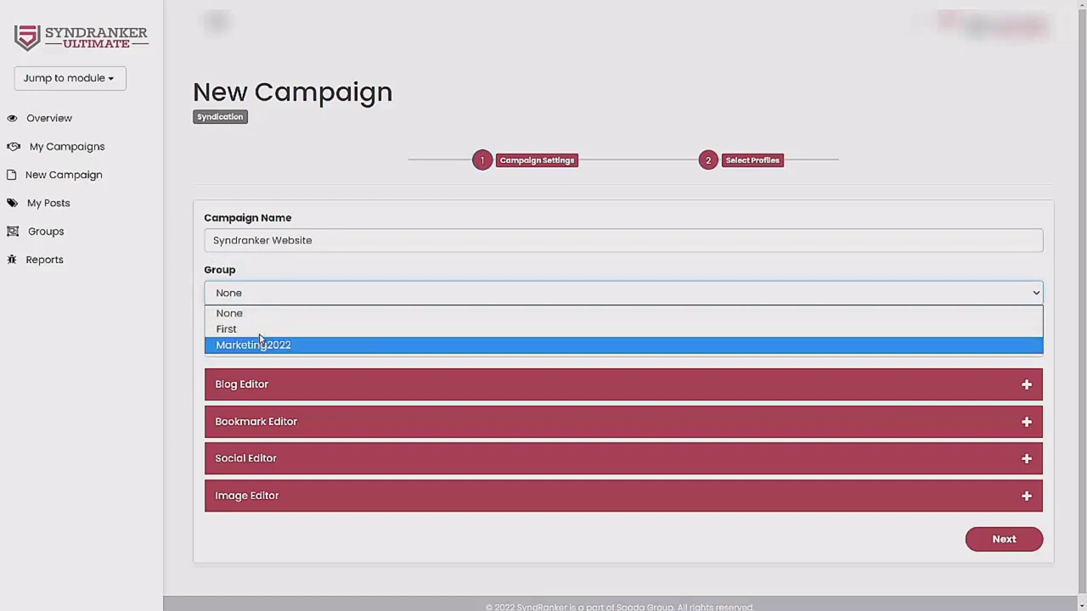
click(259, 344)
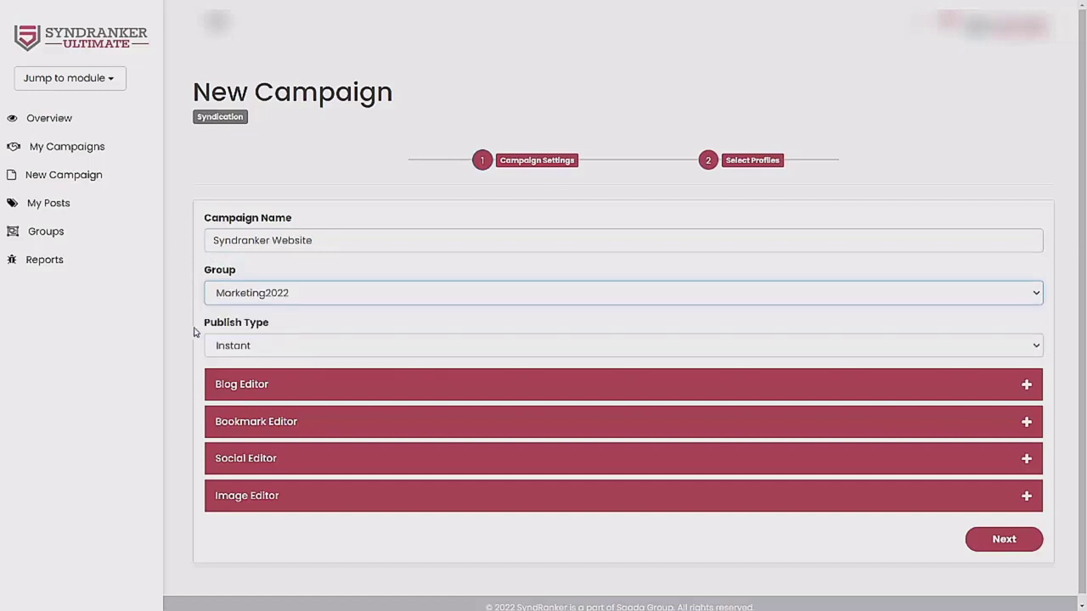
click(245, 348)
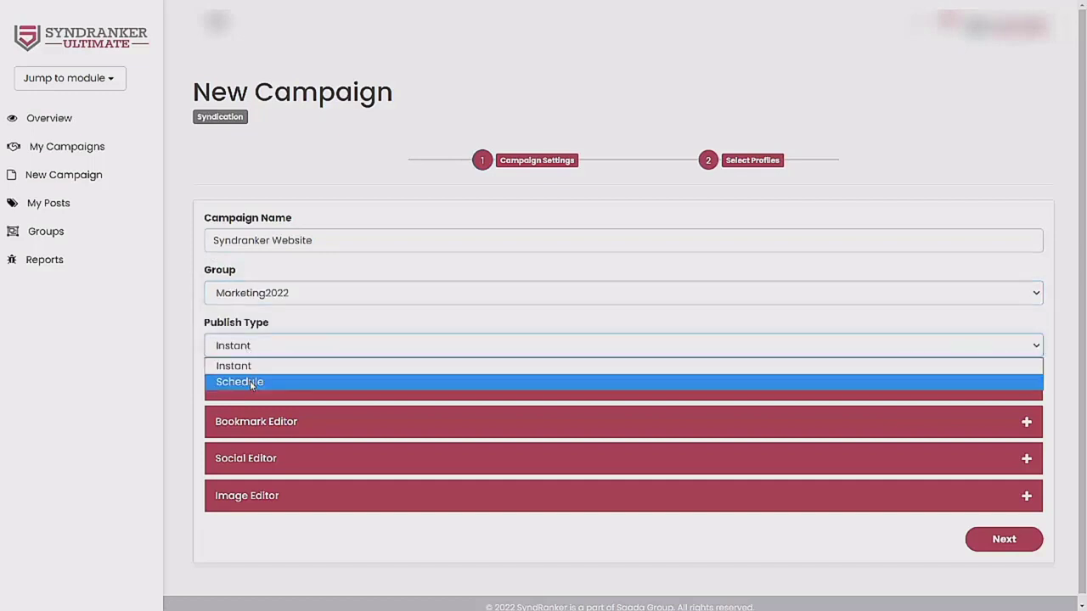
click(252, 385)
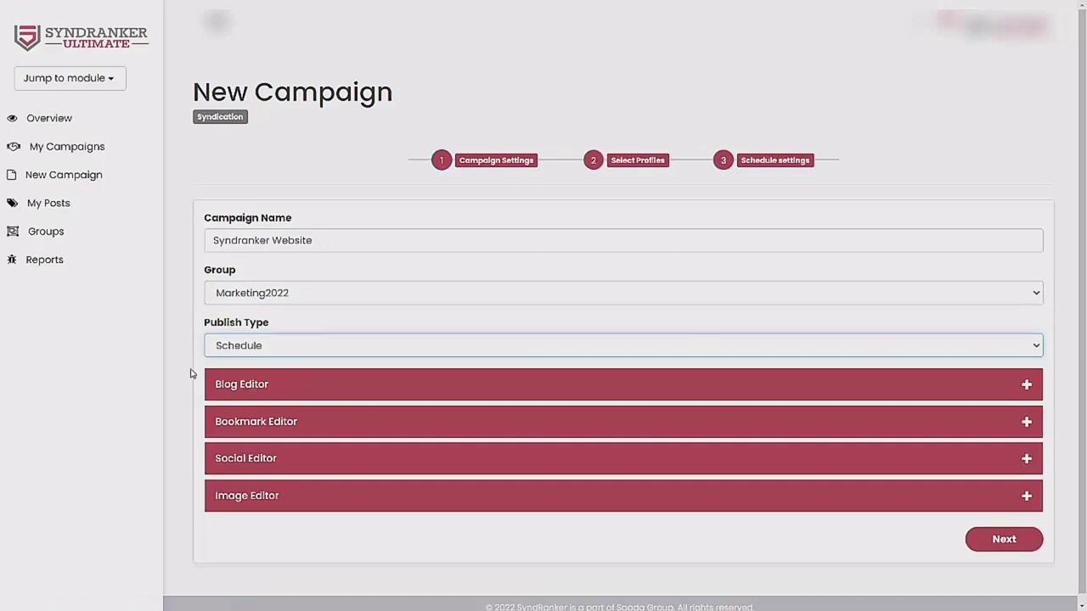
Step: Expand the Blog Editor and enter the title "Why Syndranker is the best at building backlinks"
scroll(194, 356, down, 1)
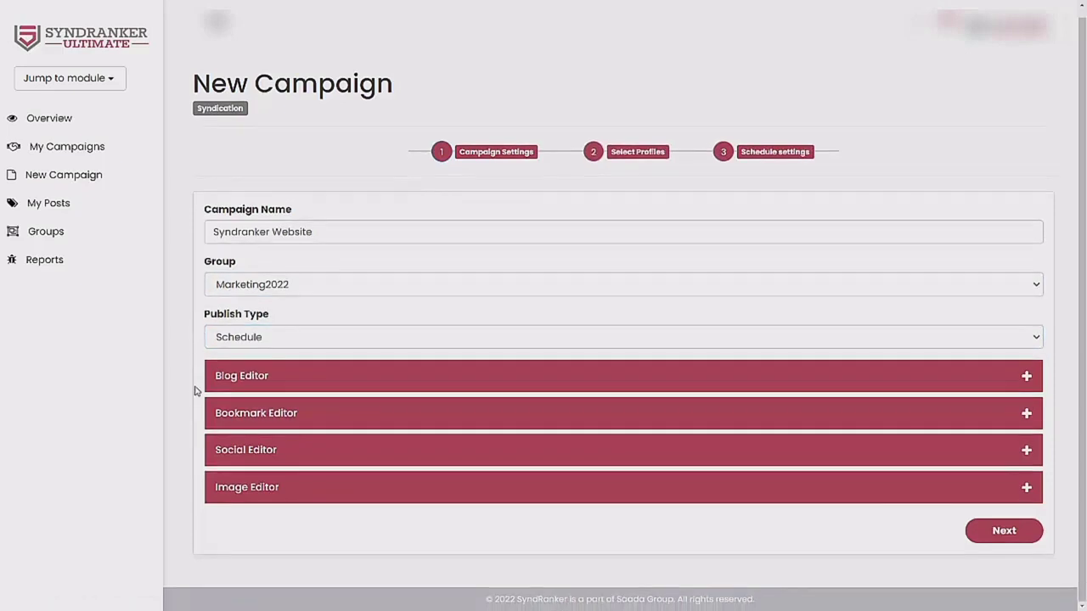
click(251, 381)
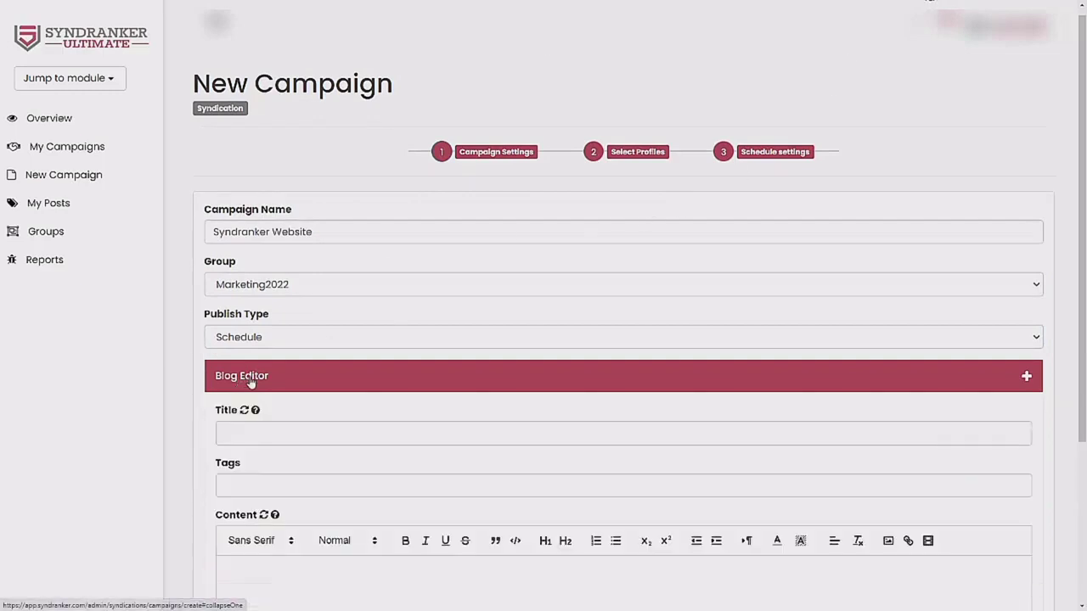
scroll(197, 403, down, 1)
click(288, 357)
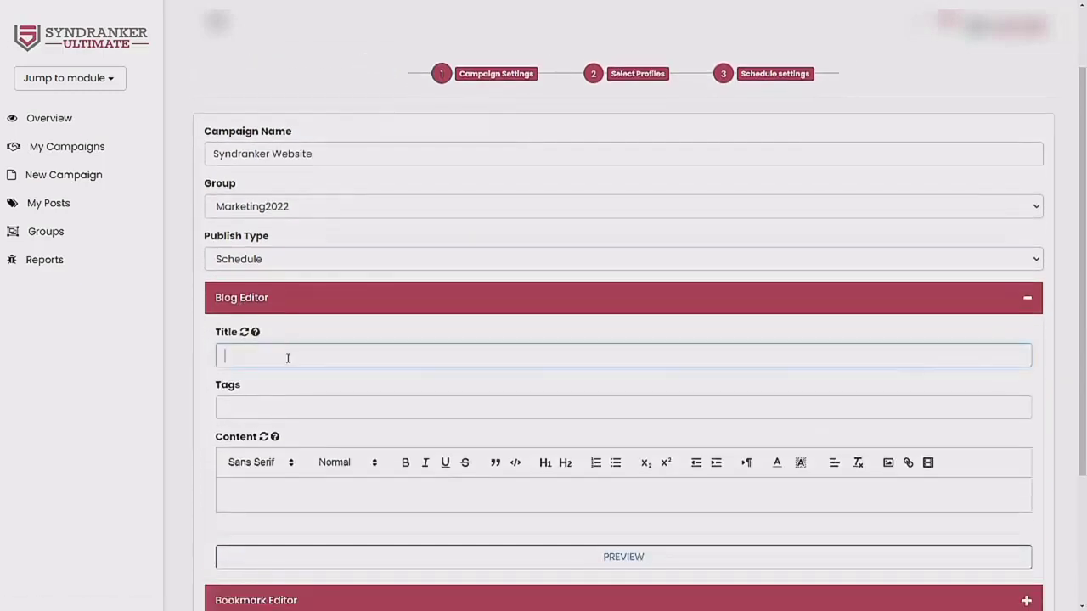
click(298, 483)
click(302, 358)
text(Why Syndranker is the best at)
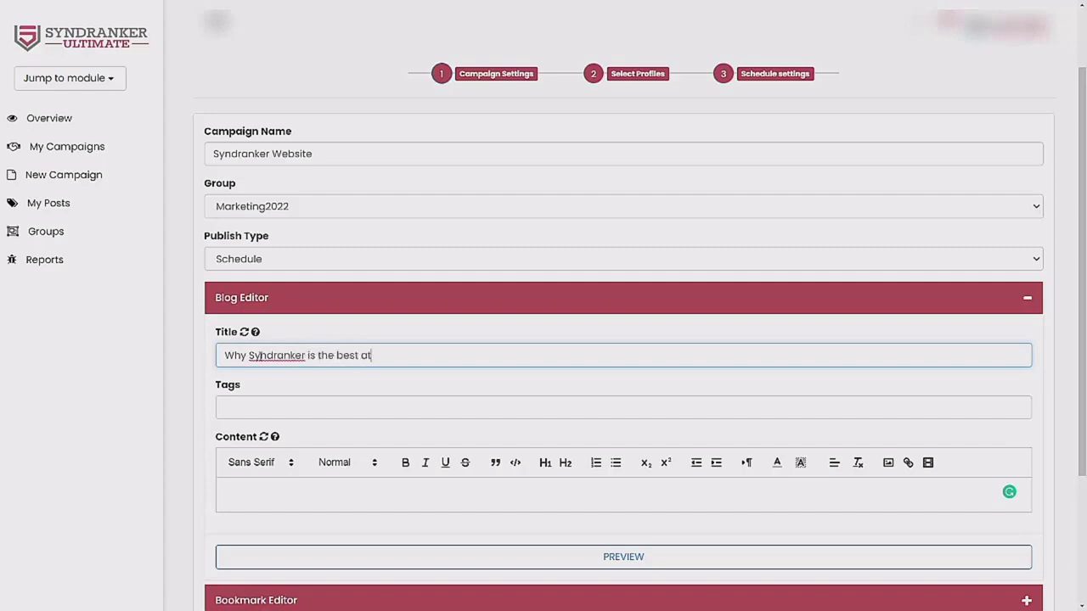
text( building backlinks)
Step: Give the blog post the tag "backlinks" and the content "This is a sample content"
key(Tab)
text(backlinks)
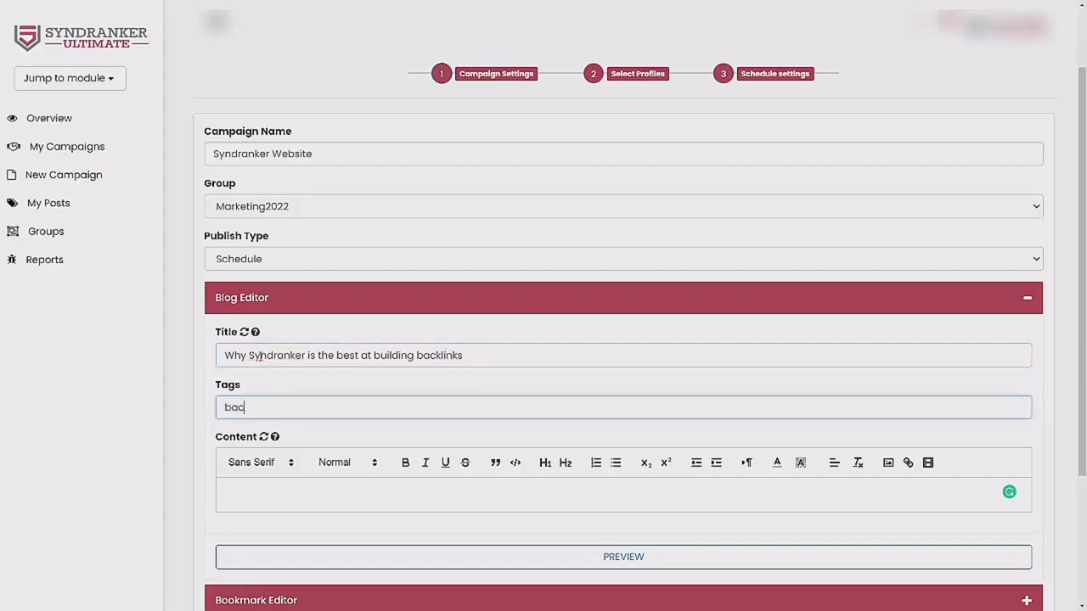
key(Tab)
key(Tab)
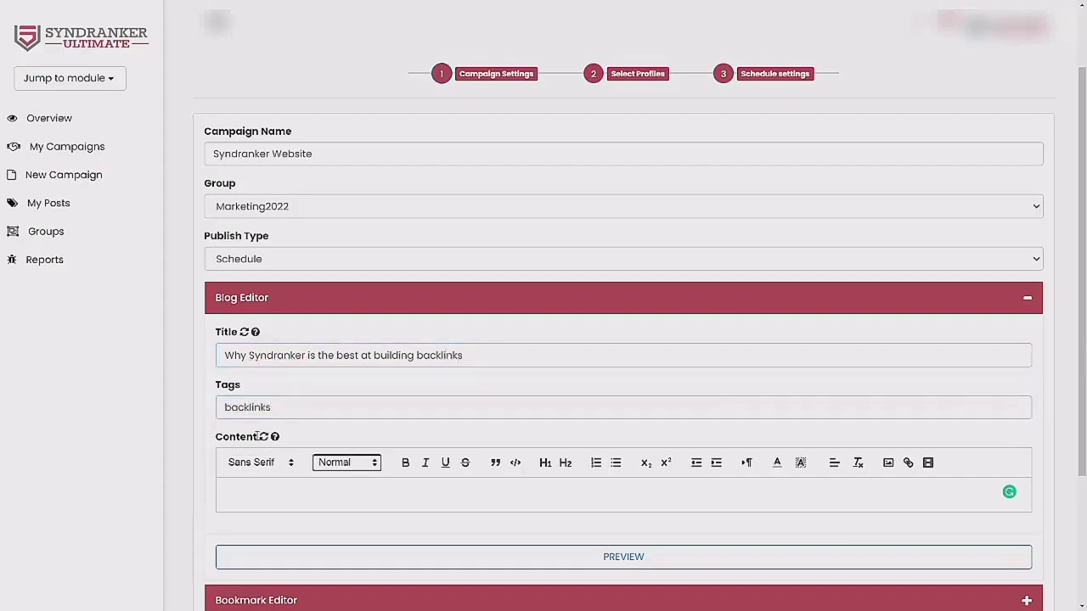
click(312, 494)
text(This is)
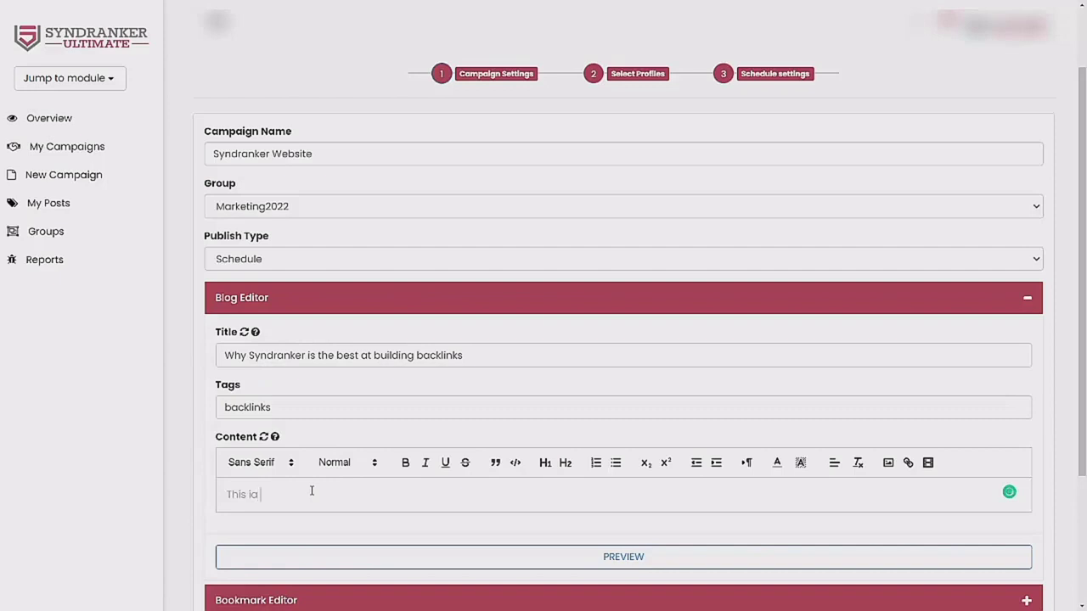
text( a sample  con conten)
Step: View the Bookmark, Social and Image editor sections without filling them in, and continue to the campaign's profile selection
scroll(391, 472, down, 3)
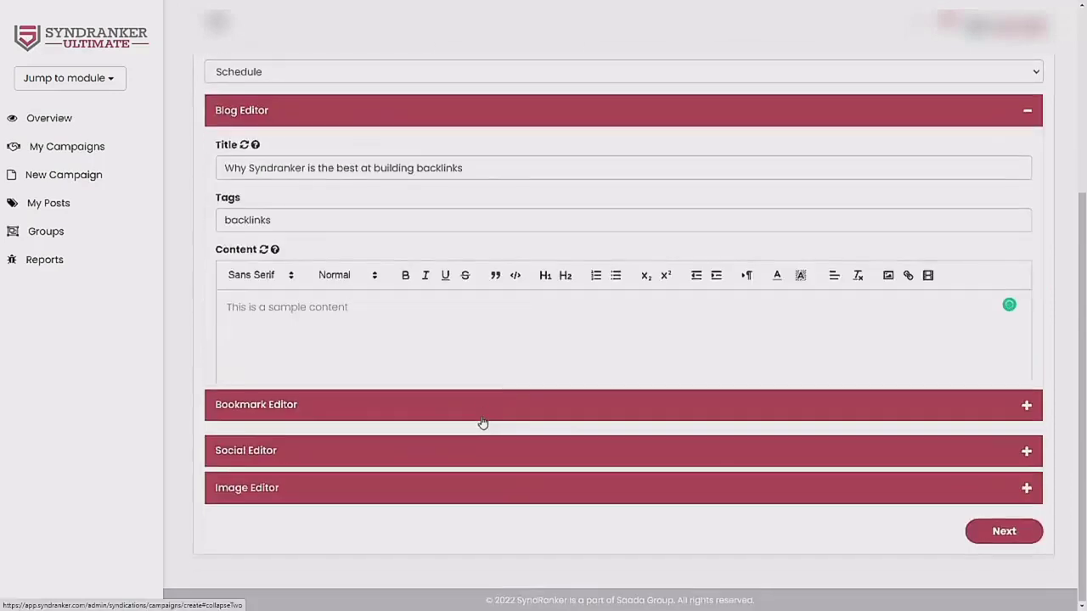
click(481, 419)
click(432, 471)
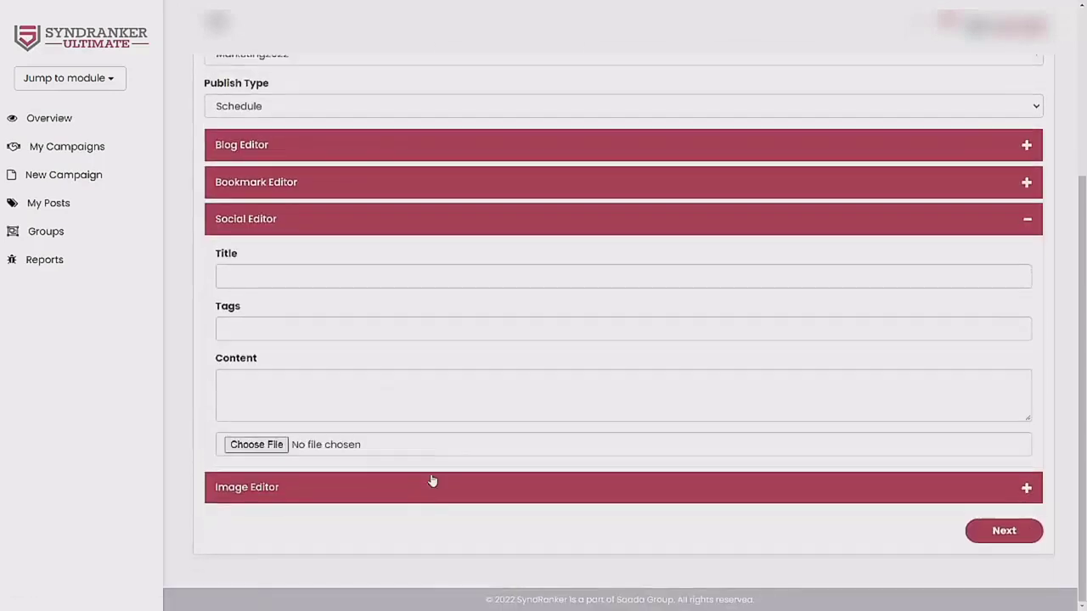
click(433, 484)
click(1009, 542)
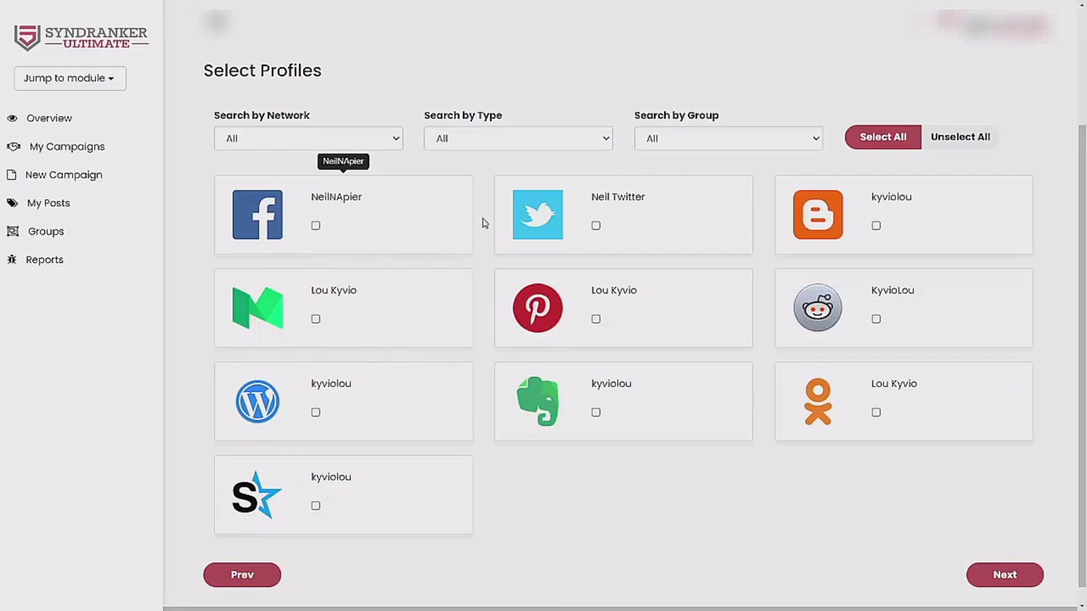
Step: Select the Twitter, Pinterest, Medium, WordPress and Reddit profiles for the campaign and continue to the schedule settings
click(595, 226)
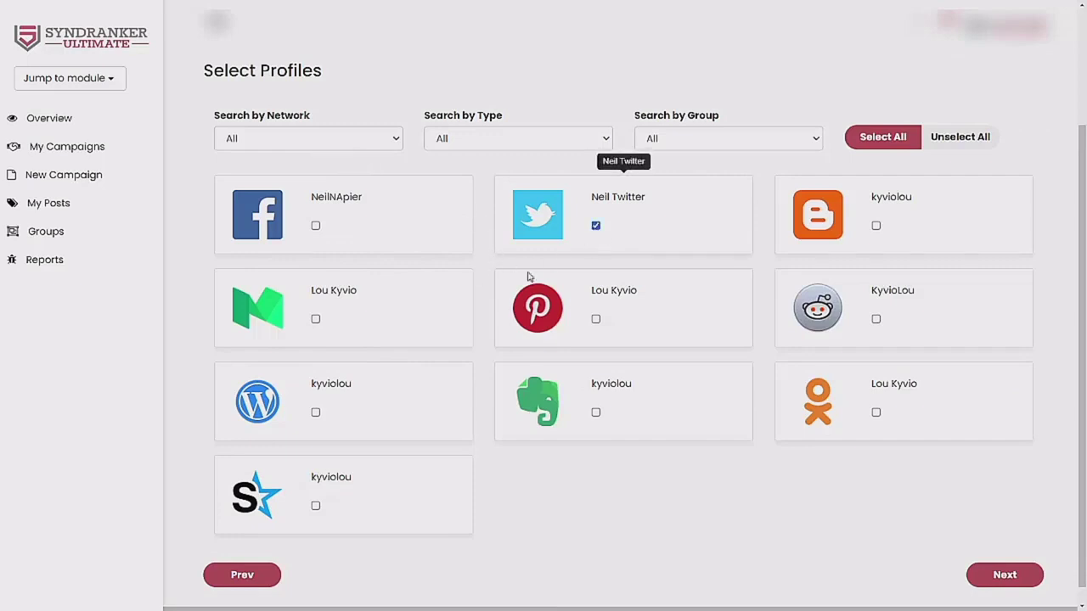
click(595, 318)
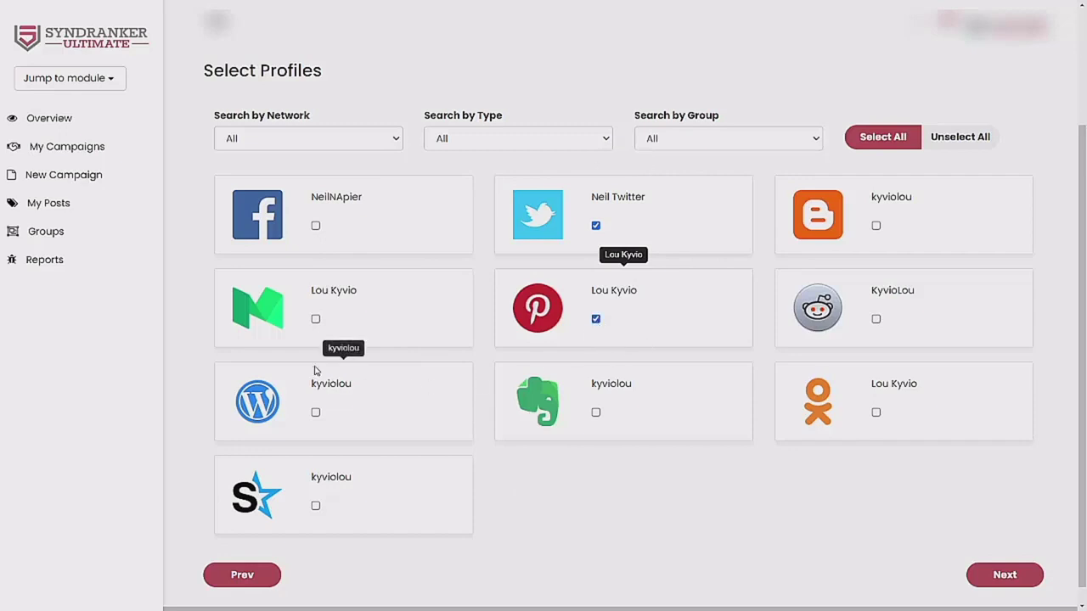
click(315, 320)
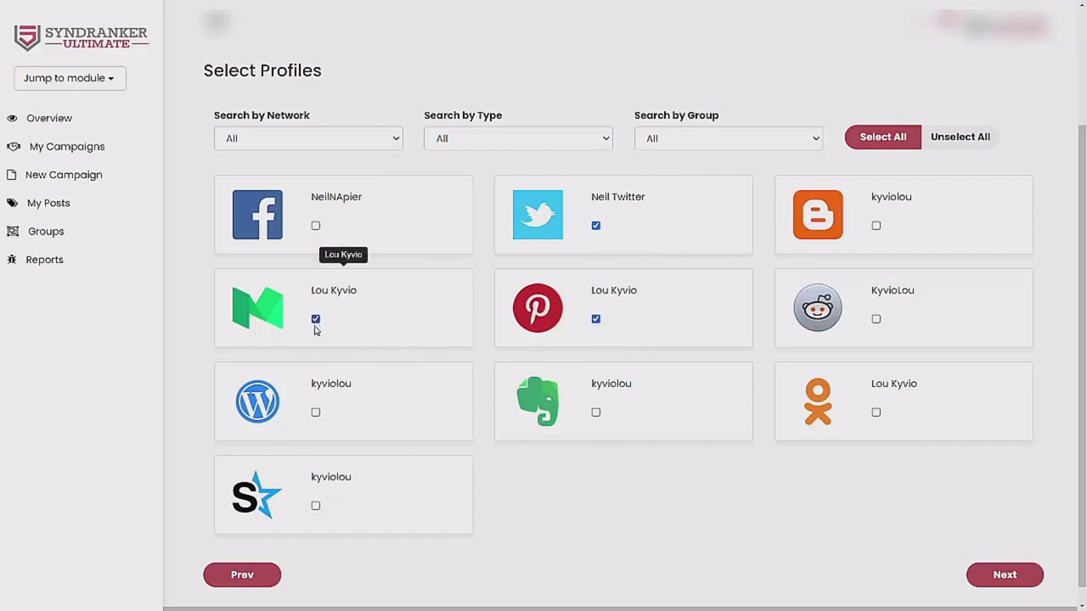
click(315, 414)
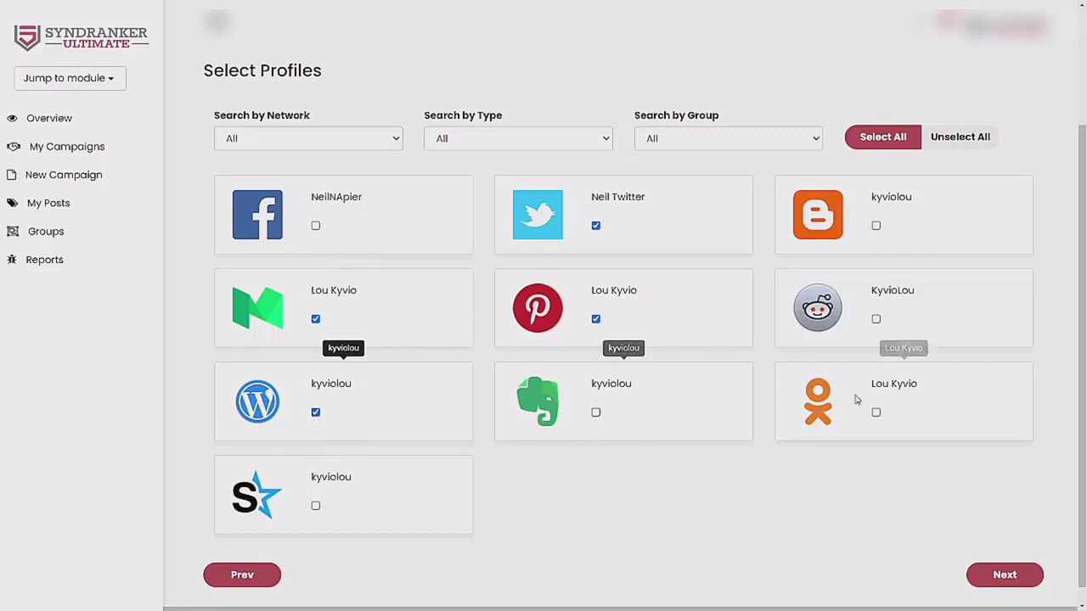
click(876, 320)
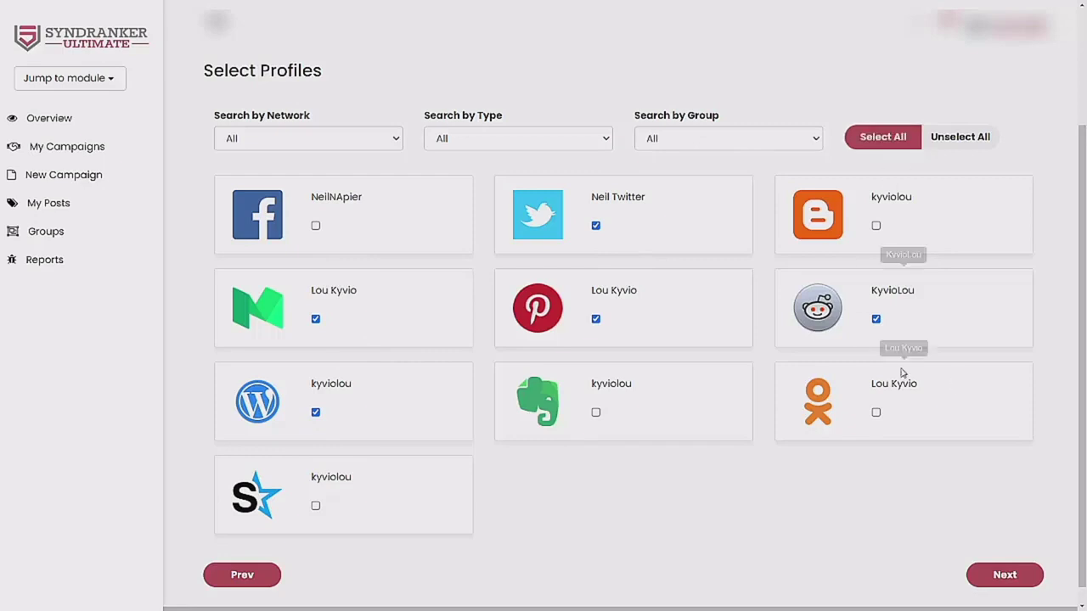
click(494, 140)
click(495, 140)
click(999, 573)
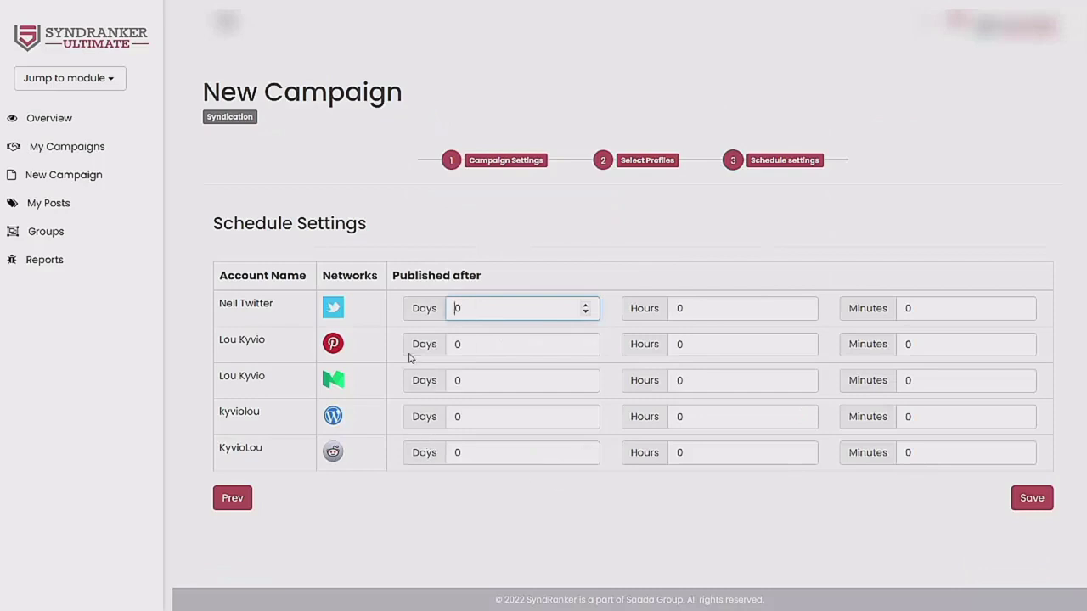
Step: Set the publishing delays to 1 day for Pinterest, 2 for Medium, 3 for WordPress and 4 for Reddit, and save the campaign
drag(472, 343, 432, 468)
text(12)
text(3)
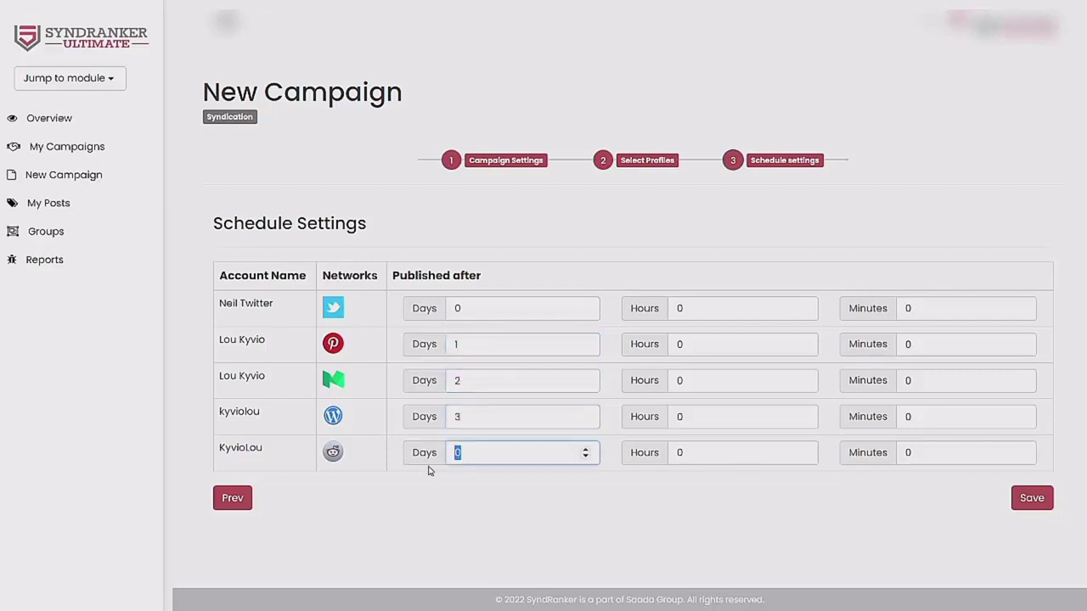
text(4)
click(468, 506)
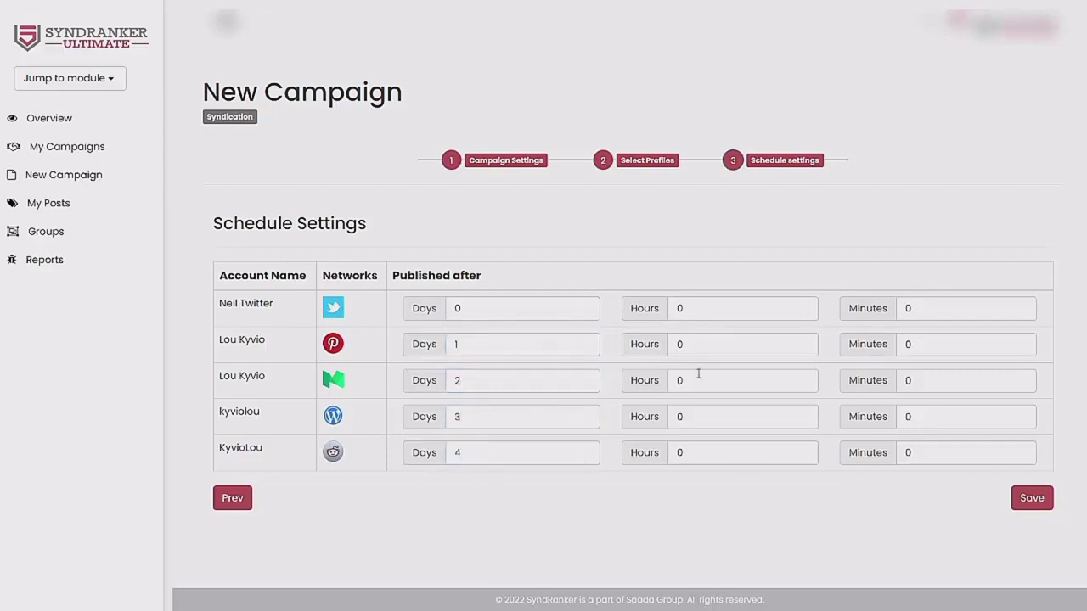
click(1019, 499)
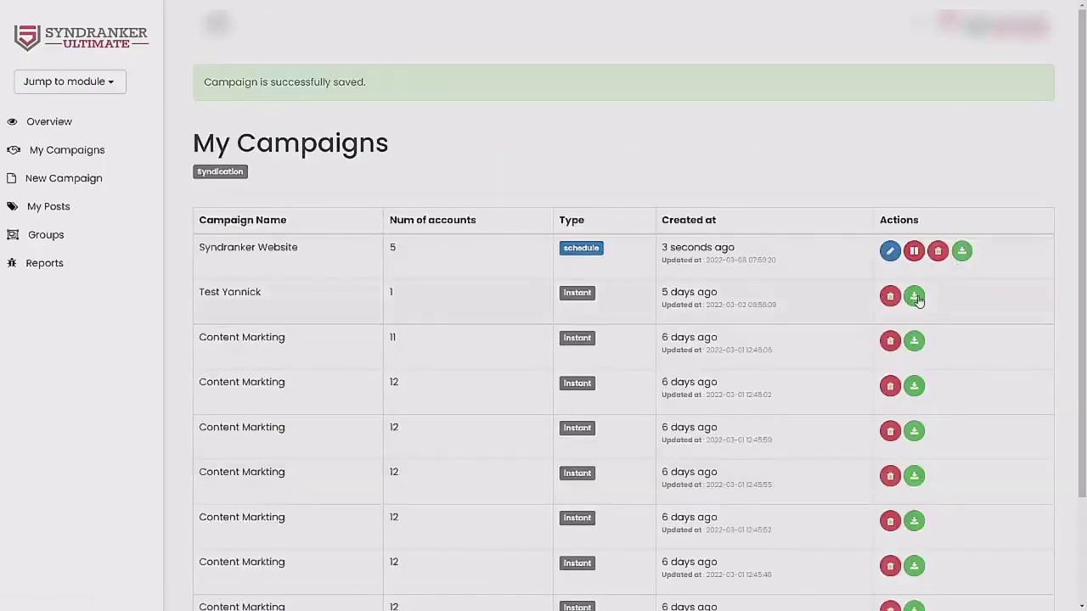
Step: Look through the syndication campaign list and the posts listed in the Automation RSS module
scroll(803, 416, down, 1)
scroll(802, 431, down, 1)
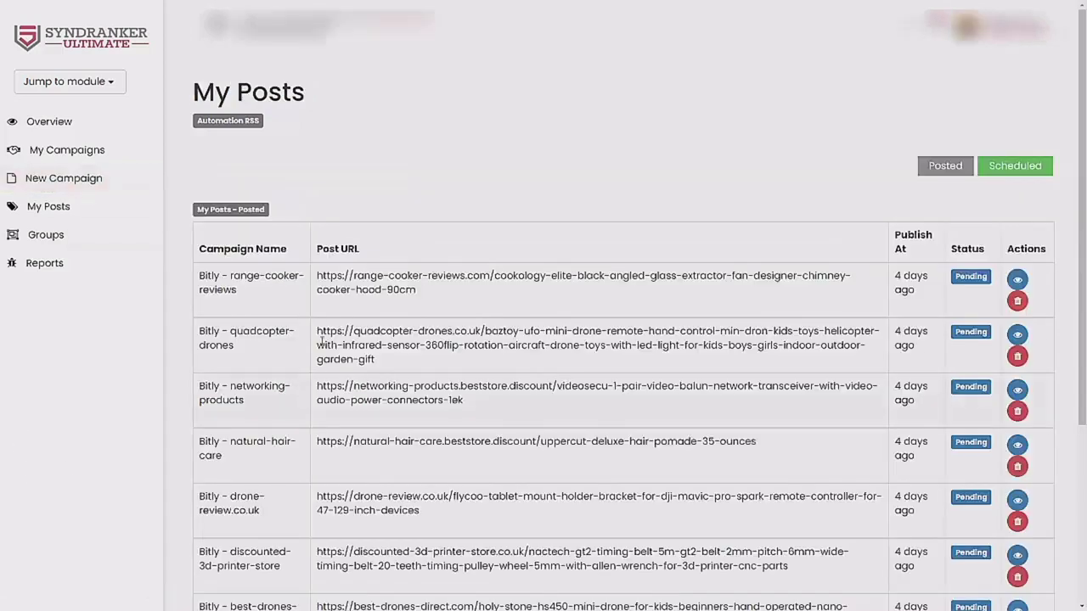
scroll(321, 340, down, 1)
scroll(307, 463, up, 1)
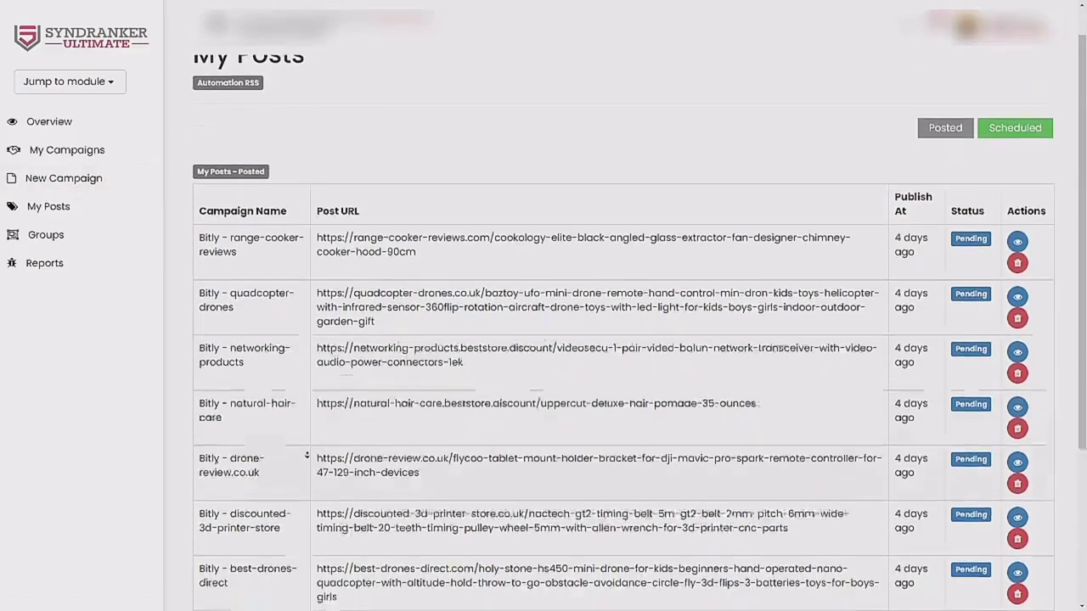
scroll(307, 455, down, 2)
scroll(301, 488, up, 3)
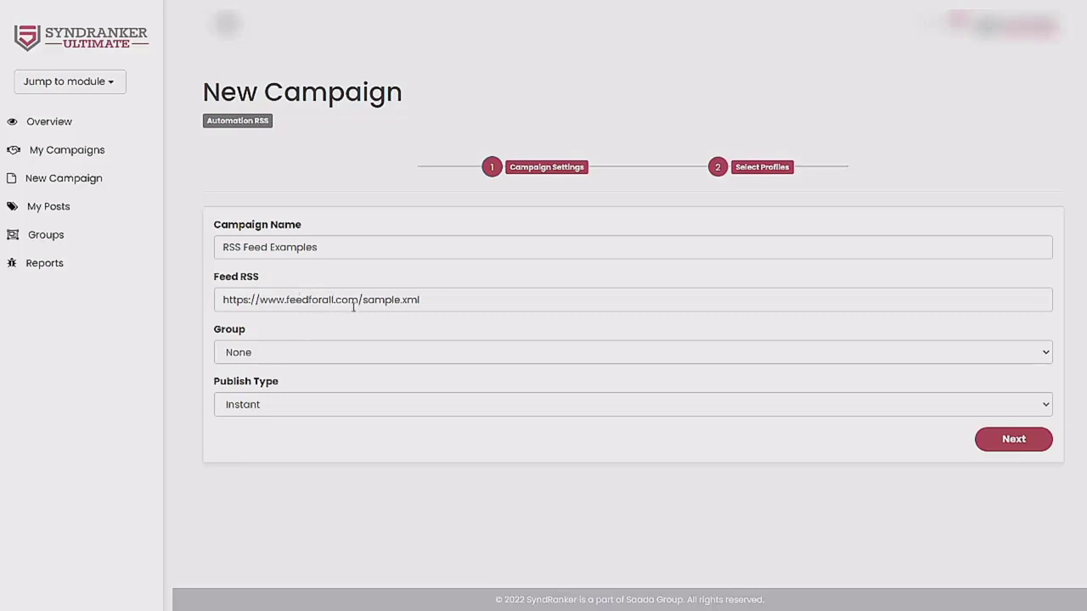
Step: Assign the RSS Feed Examples campaign to the Marketing2022 group, keep the Instant publish type and continue to the profile selection
click(337, 358)
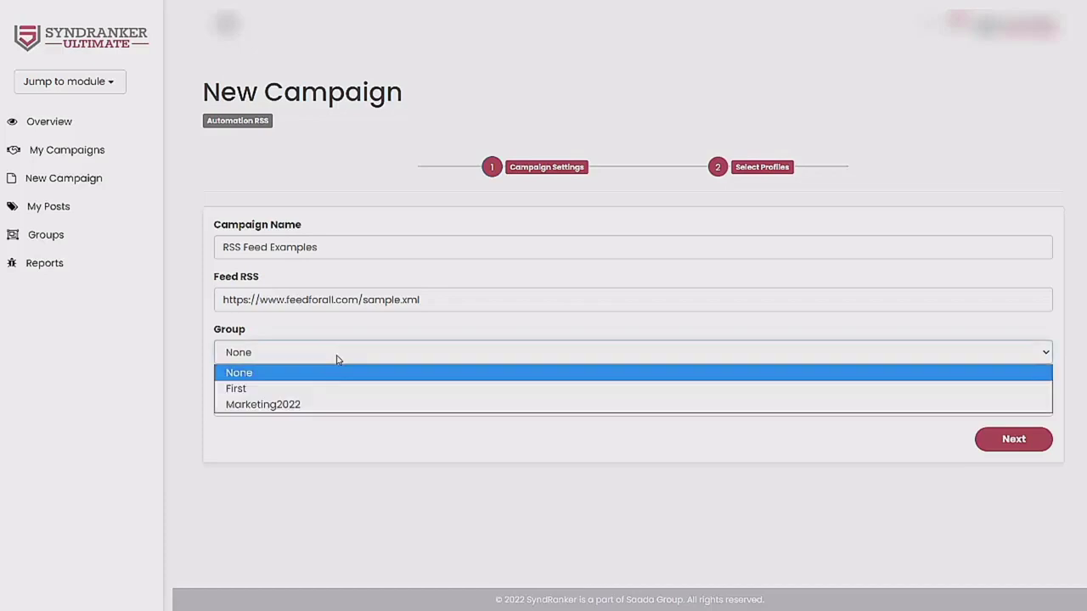
click(311, 408)
click(272, 471)
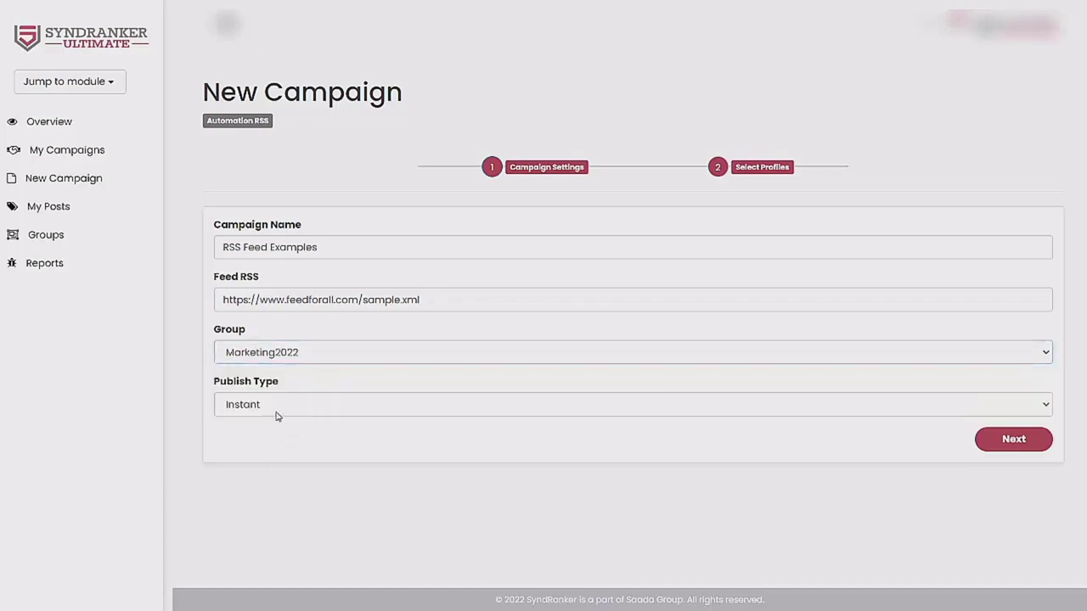
click(276, 414)
click(315, 476)
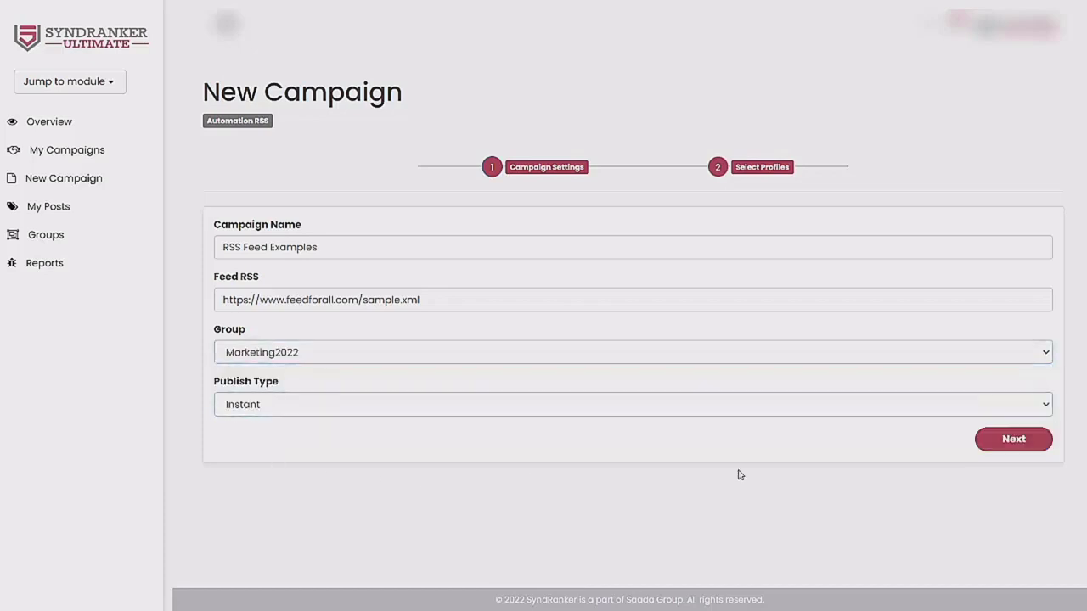
click(1021, 450)
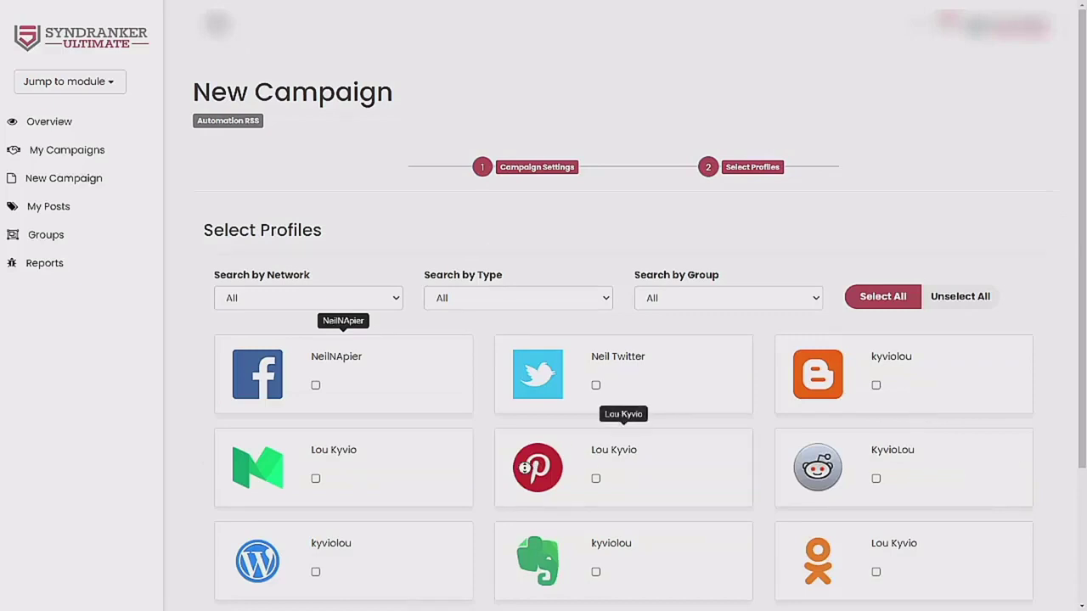
Step: Select the Twitter, Evernote, Pinterest and Reddit profiles for the RSS campaign and save it
scroll(560, 438, down, 1)
click(595, 309)
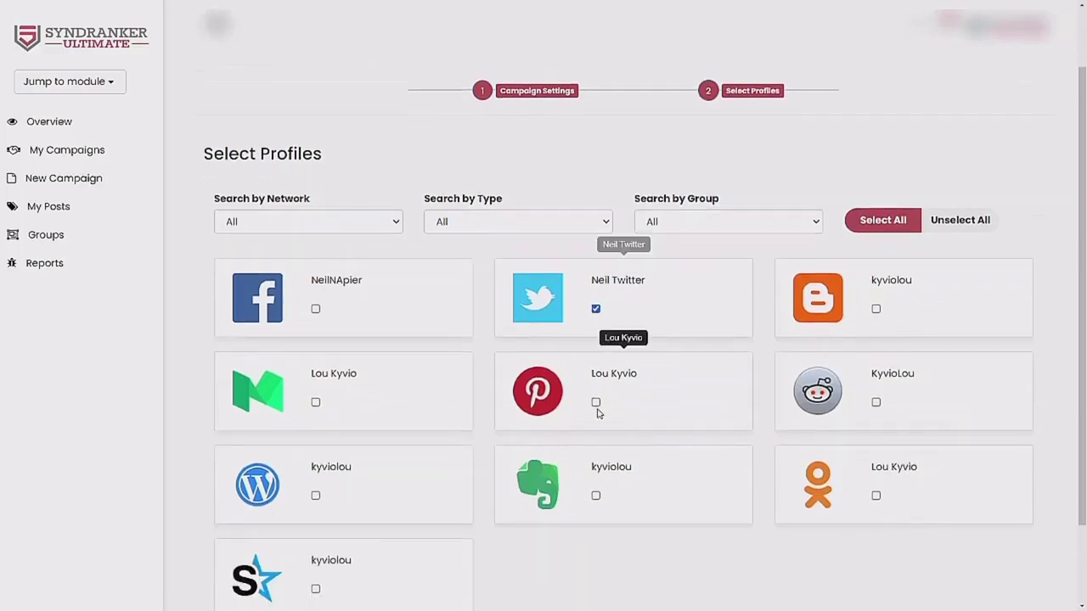
click(595, 496)
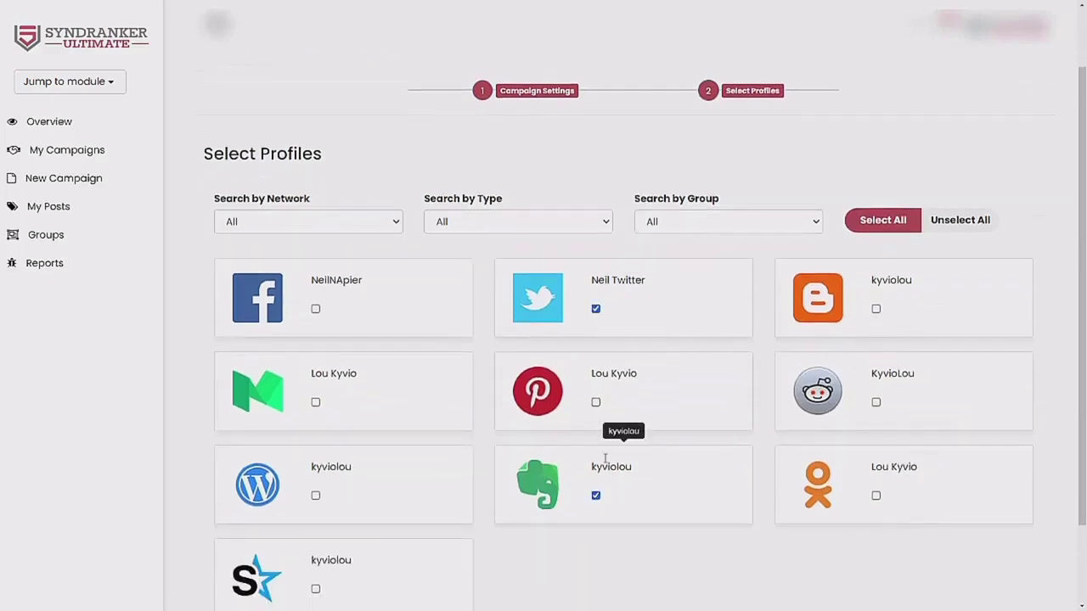
click(595, 403)
click(876, 403)
scroll(753, 504, down, 2)
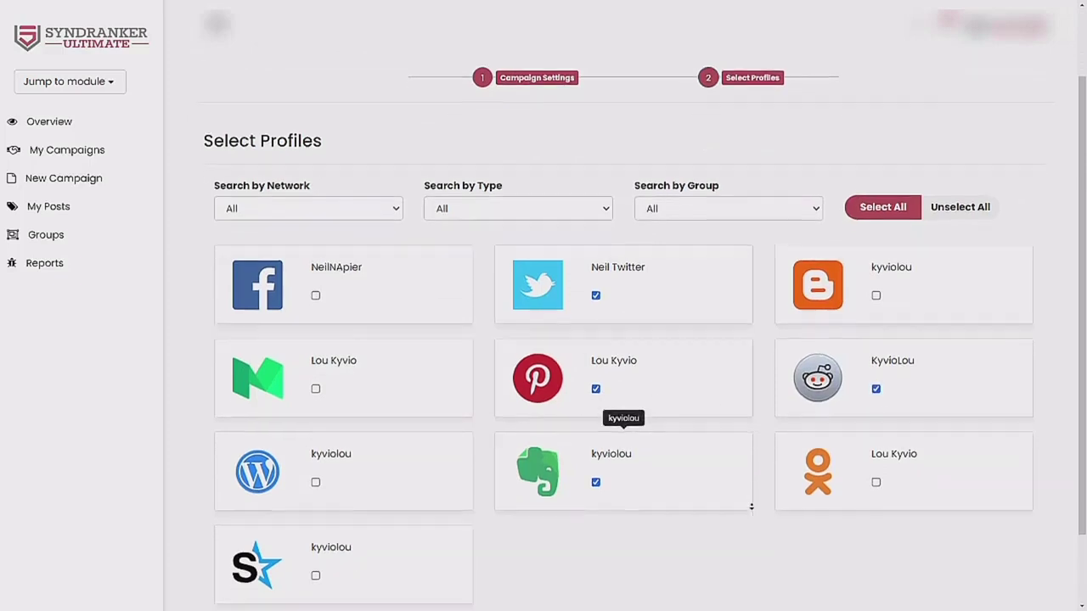
click(1003, 557)
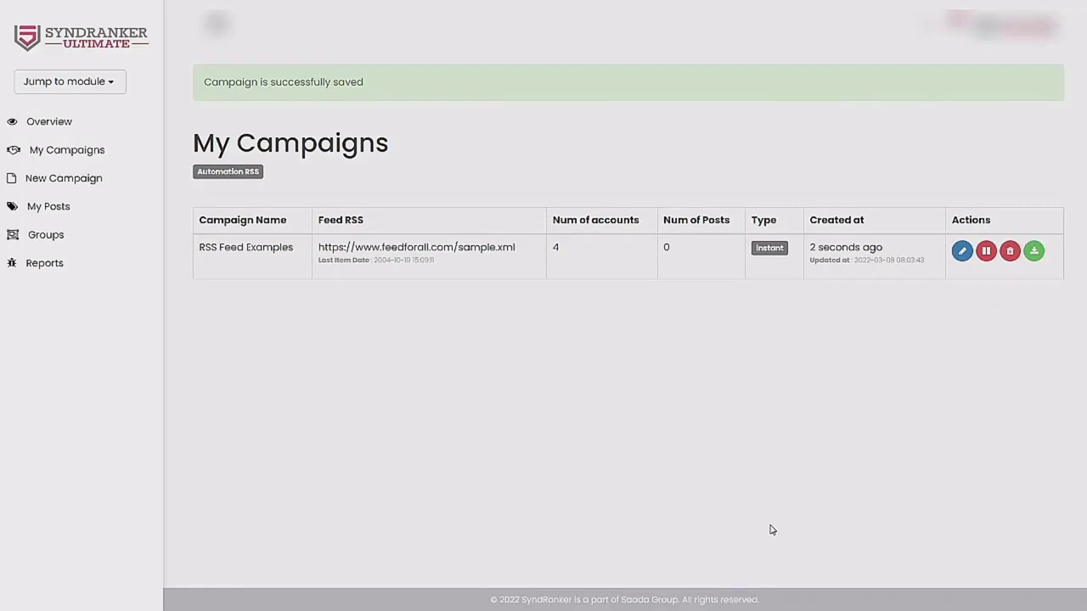
Step: View the Automation RSS reports and return to the module's campaign list
click(119, 271)
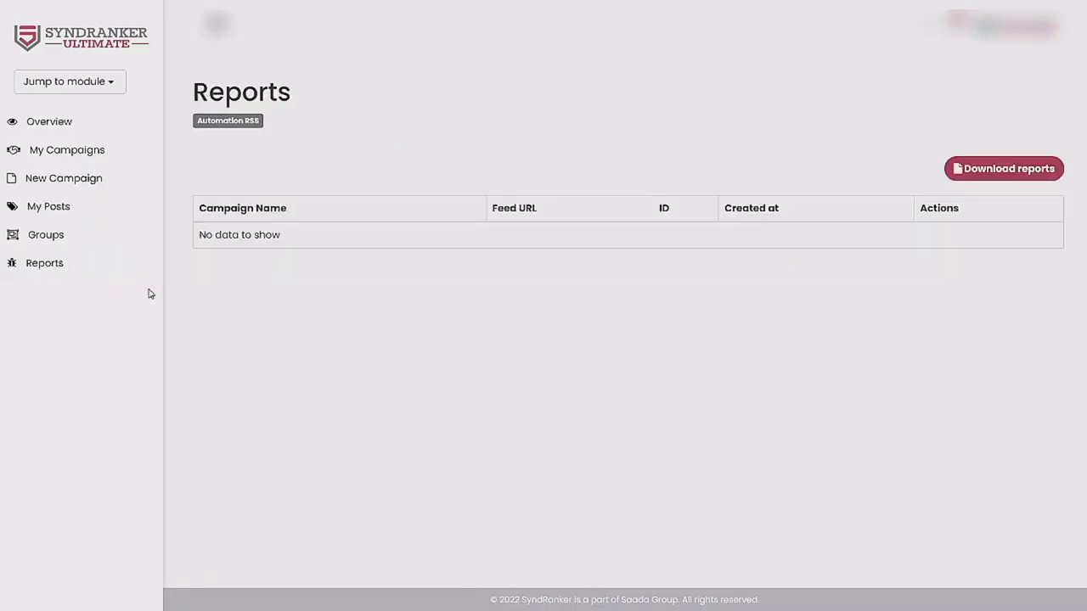
click(92, 154)
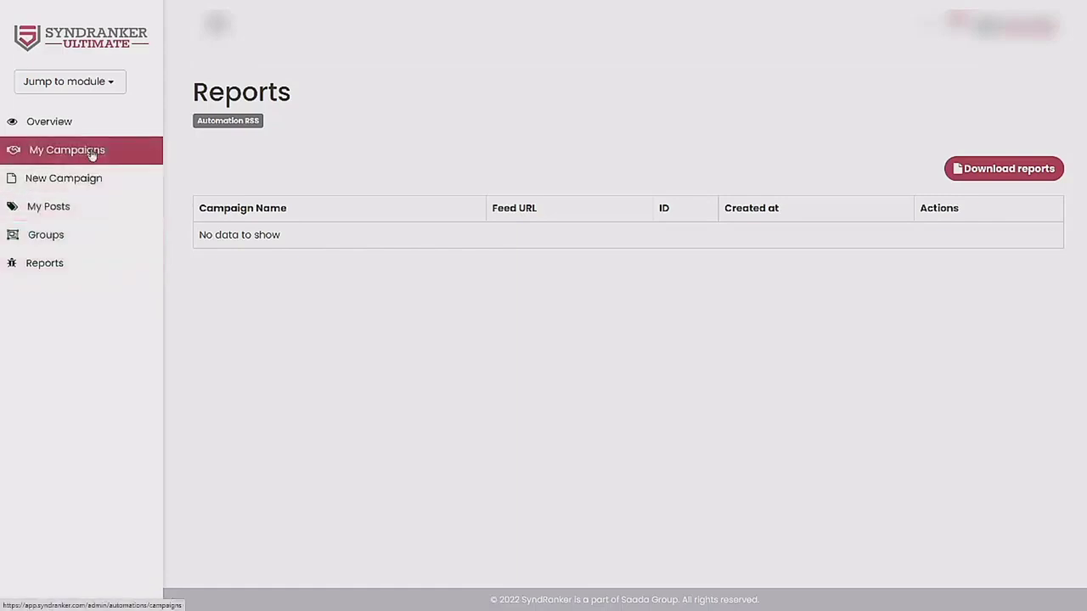